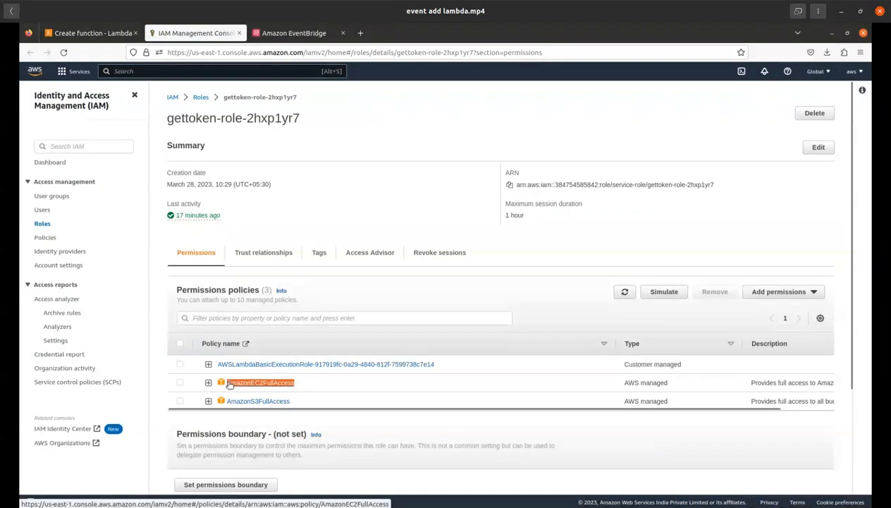
Step: Filter the policies attachable to the gettoken-role-2hxp1yr7 role by "s3" and return to the role's permissions without attaching any
{"action": "left_click_drag", "start_coordinate": [398, 385], "coordinate": [776, 289]}
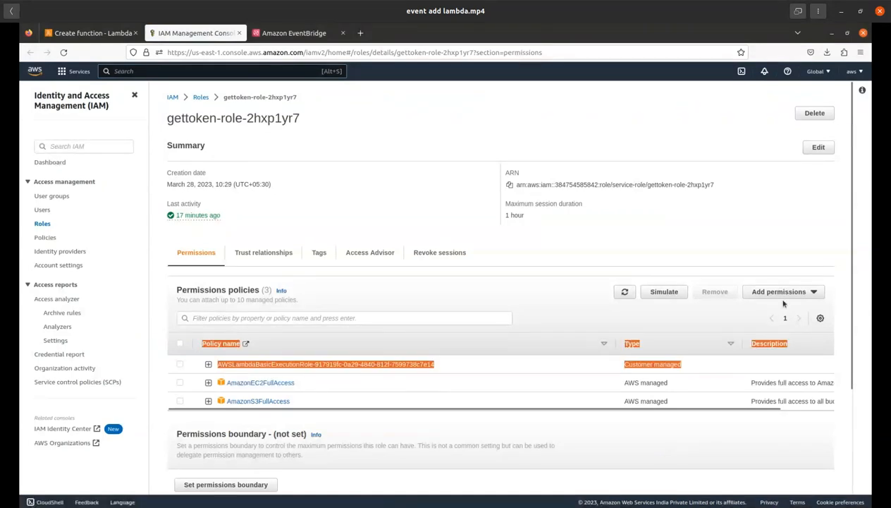
{"action": "left_click", "coordinate": [782, 299]}
{"action": "left_click", "coordinate": [777, 292]}
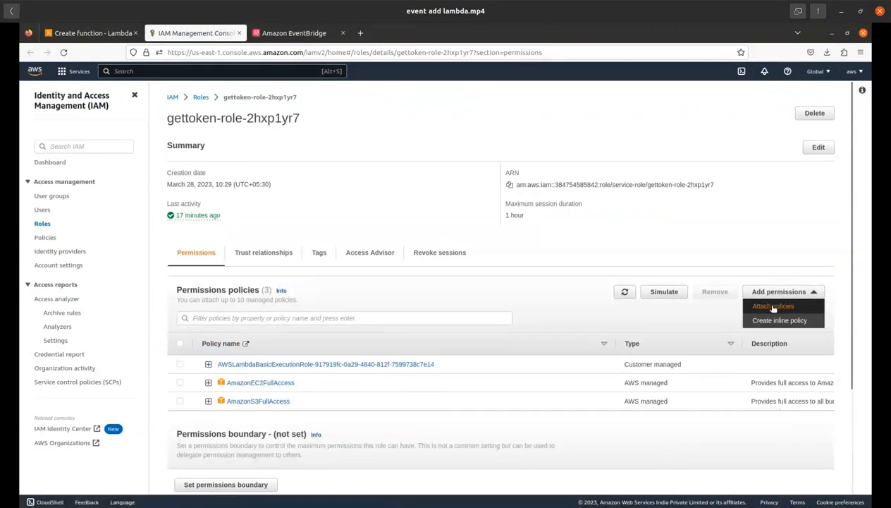
{"action": "left_click", "coordinate": [774, 306]}
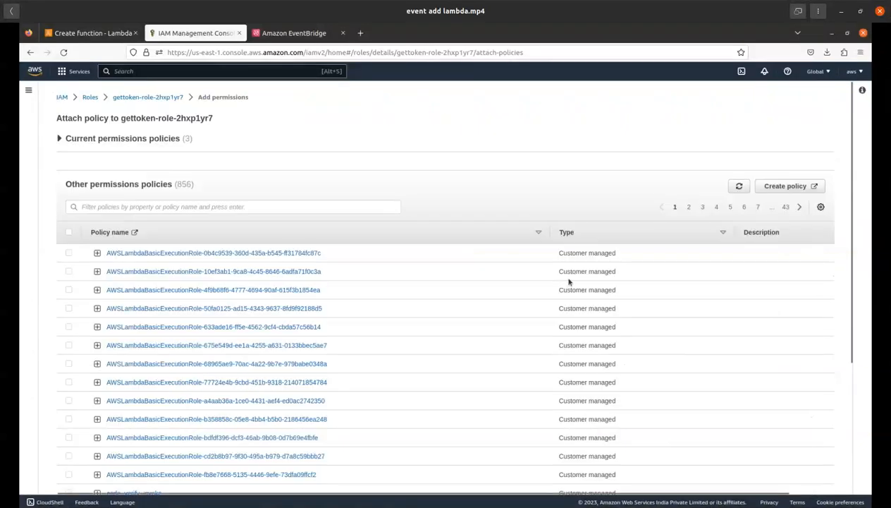
{"action": "left_click", "coordinate": [152, 205]}
{"action": "type", "text": "s3"}
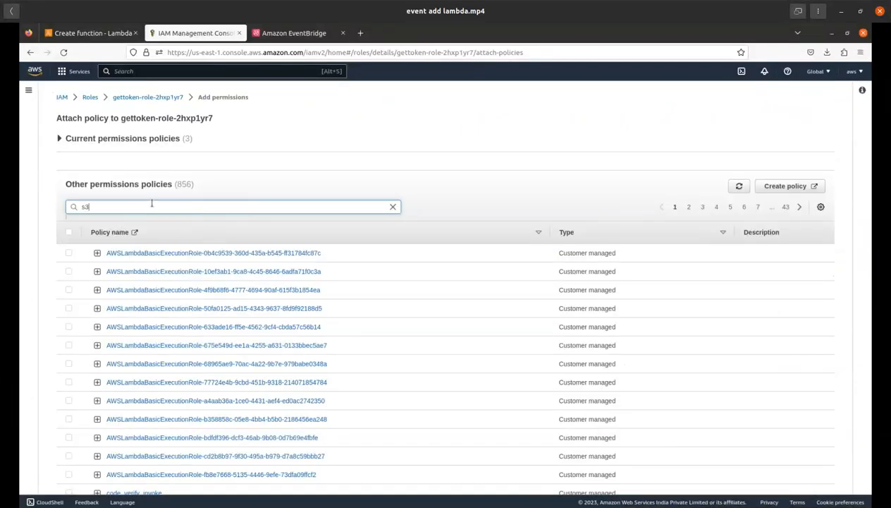
{"action": "key", "text": "Return"}
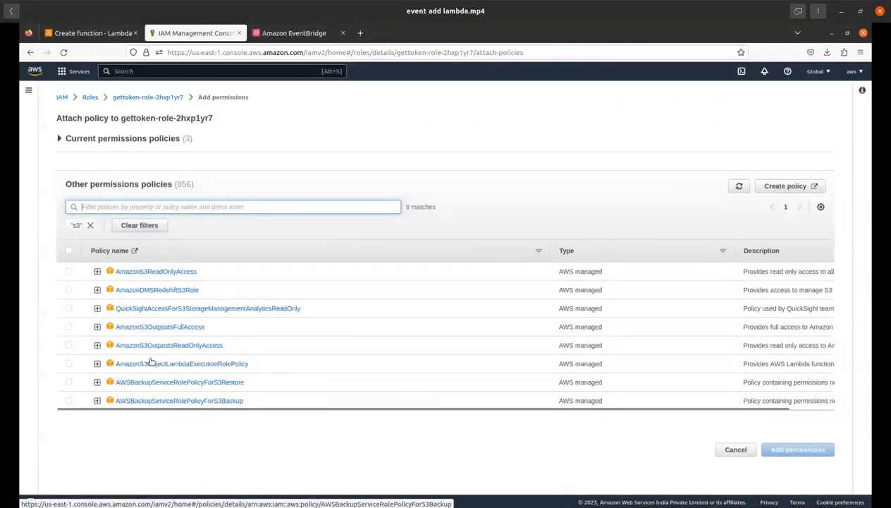
{"action": "left_click", "coordinate": [156, 100]}
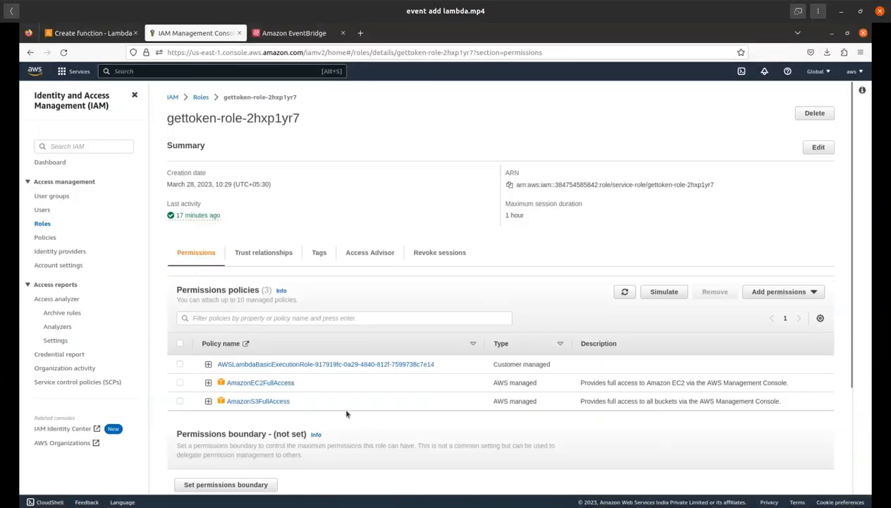
{"action": "left_click_drag", "start_coordinate": [848, 286], "coordinate": [841, 325]}
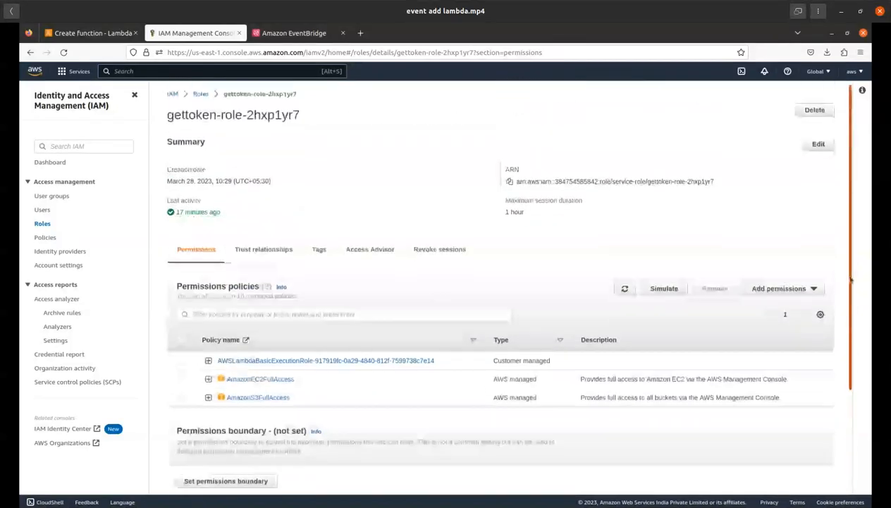
Step: Return to the Lambda function setup and create the mycron function with the settings already filled in
{"action": "left_click", "coordinate": [77, 37]}
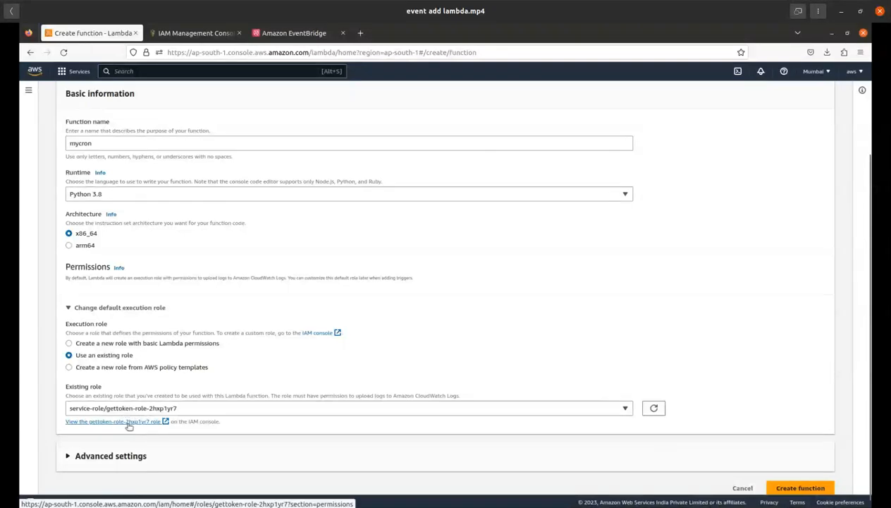
{"action": "left_click_drag", "start_coordinate": [872, 301], "coordinate": [872, 341]}
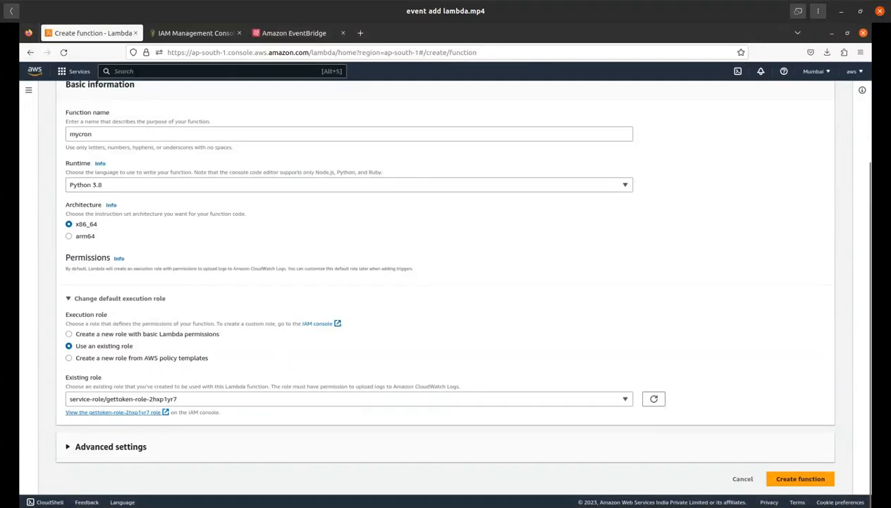
{"action": "left_click", "coordinate": [787, 480]}
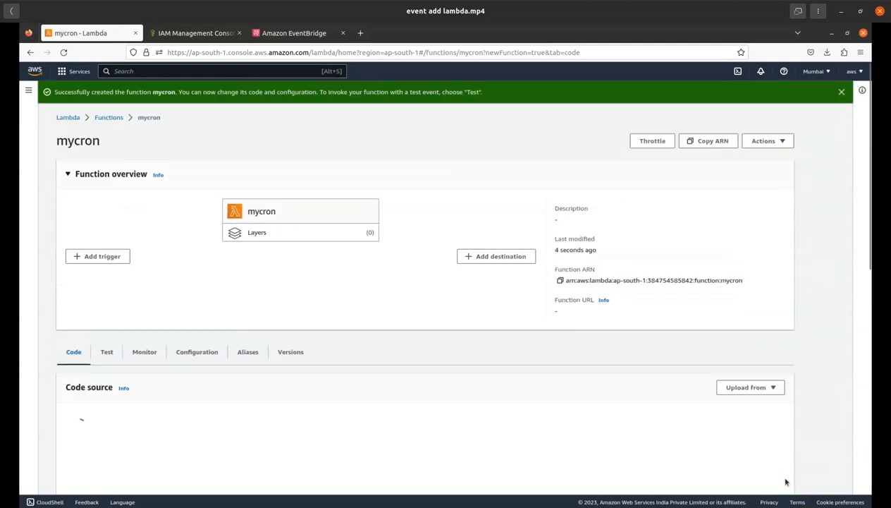
Step: Replace all the default code in mycron's lambda_function file with the copied Python script that uploads a text file to S3
{"action": "left_click_drag", "start_coordinate": [868, 211], "coordinate": [868, 306]}
{"action": "left_click", "coordinate": [230, 302]}
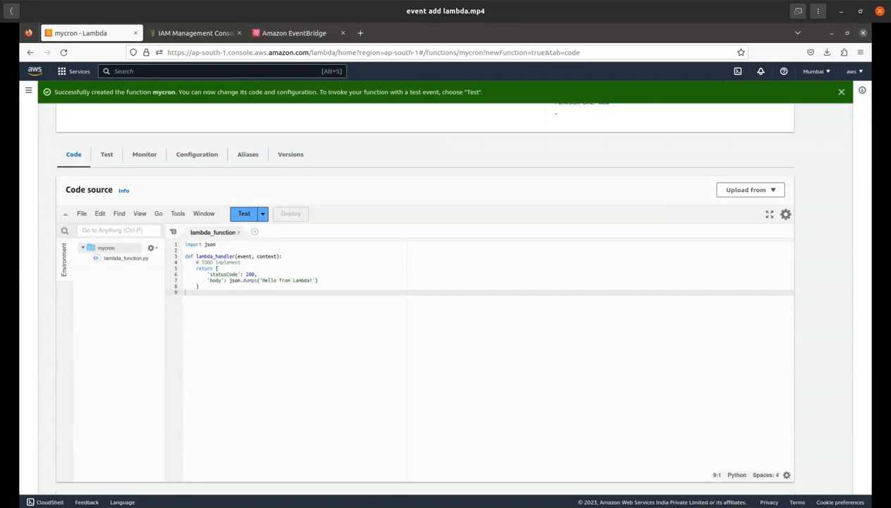
{"action": "key", "text": "ctrl+a"}
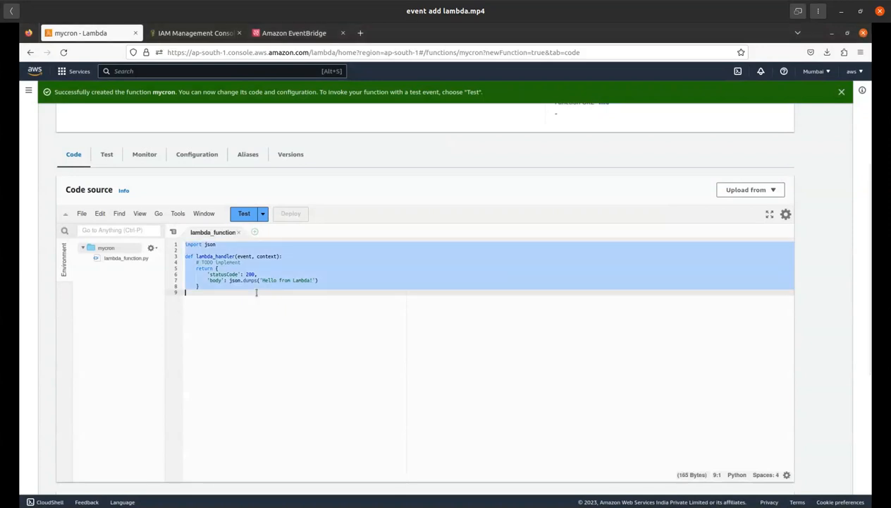
{"action": "key", "text": "ctrl+v"}
Step: Examine the script's bucket_name, file.write and upload_file lines in the mycron code
{"action": "left_click", "coordinate": [319, 302]}
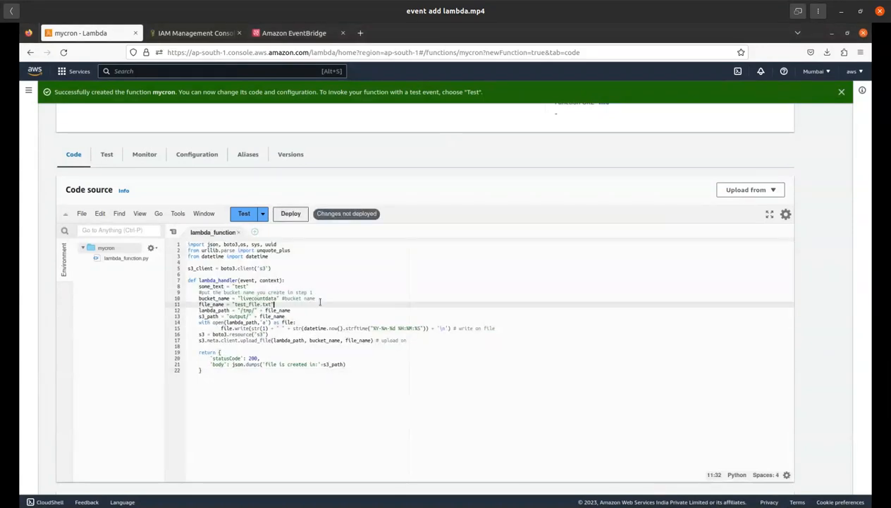
{"action": "left_click_drag", "start_coordinate": [283, 298], "coordinate": [313, 302]}
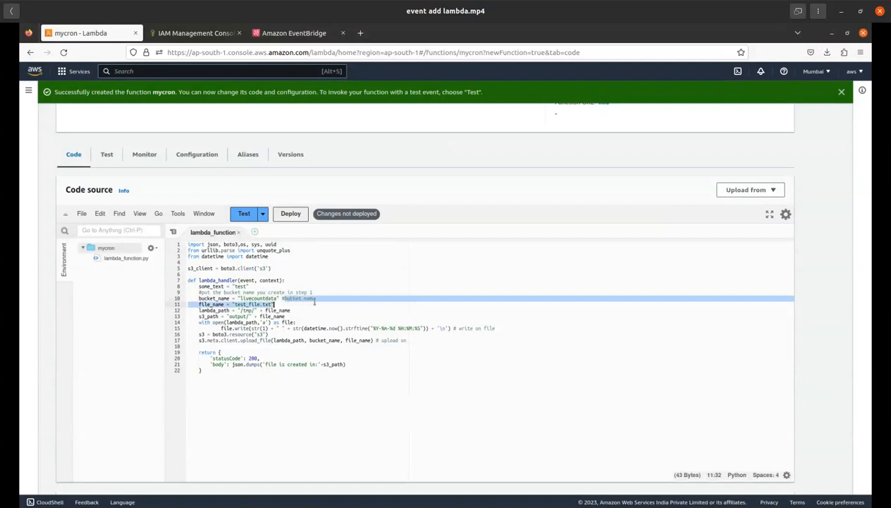
{"action": "left_click", "coordinate": [385, 298]}
{"action": "left_click_drag", "start_coordinate": [210, 327], "coordinate": [370, 335]}
{"action": "left_click", "coordinate": [421, 300]}
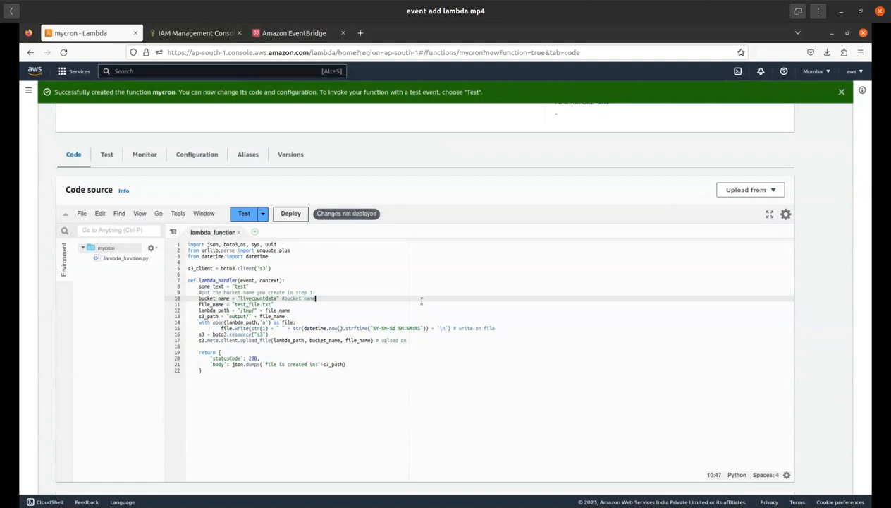
{"action": "double_click", "coordinate": [240, 341]}
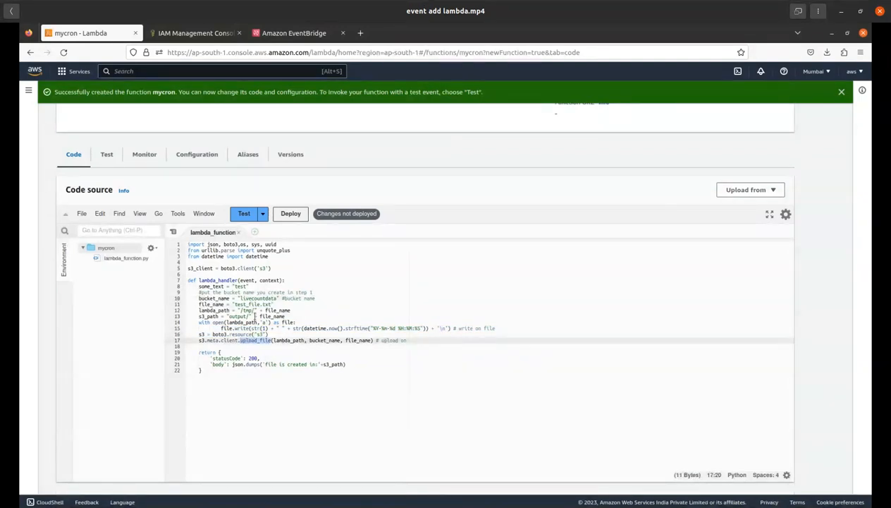
{"action": "double_click", "coordinate": [258, 298]}
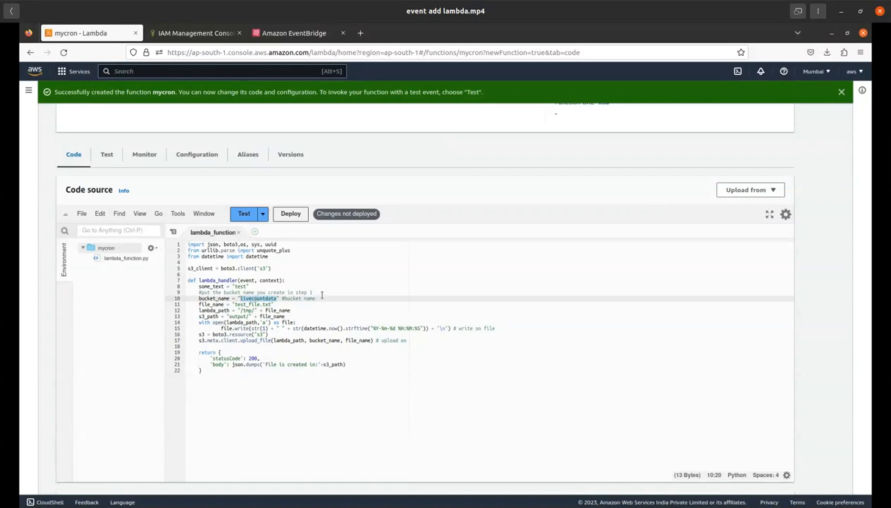
{"action": "left_click", "coordinate": [318, 292]}
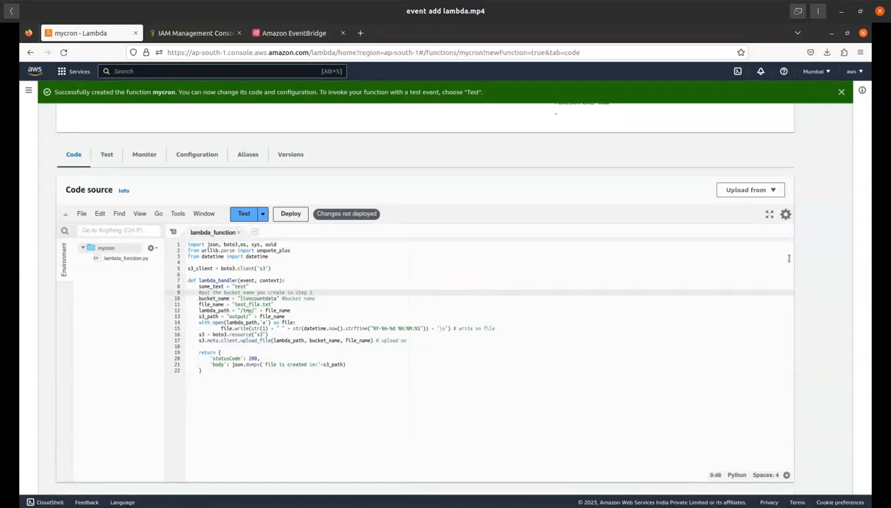
Step: Deploy the changed code of the mycron function
{"action": "mouse_move", "coordinate": [869, 229]}
{"action": "left_mouse_down"}
{"action": "mouse_move", "coordinate": [860, 325]}
{"action": "mouse_move", "coordinate": [869, 246]}
{"action": "left_mouse_up"}
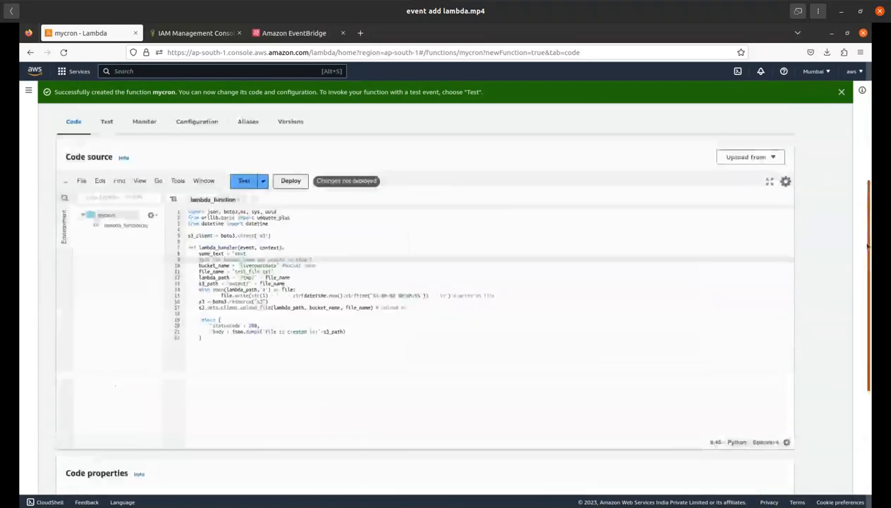
{"action": "left_click", "coordinate": [291, 182]}
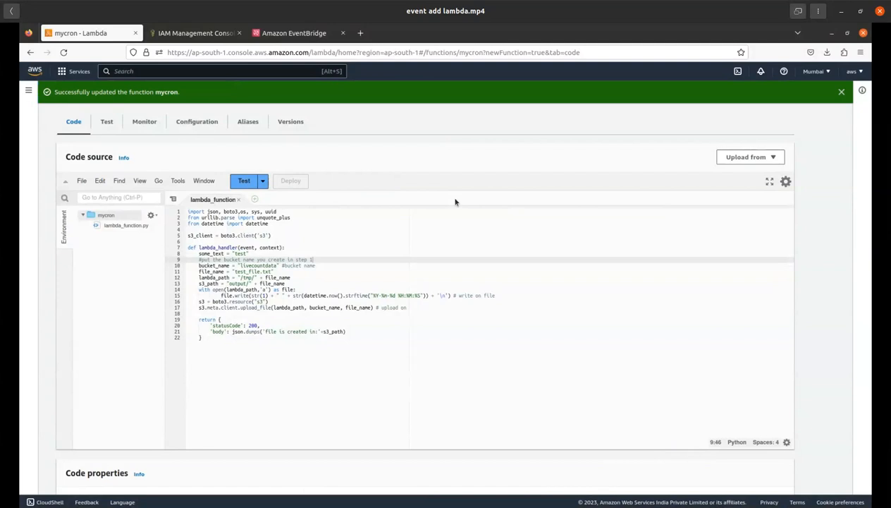
Step: Start a new trigger for mycron with EventBridge (CloudWatch Events) as source and a new rule named 1minjob
{"action": "left_click_drag", "start_coordinate": [871, 297], "coordinate": [871, 204]}
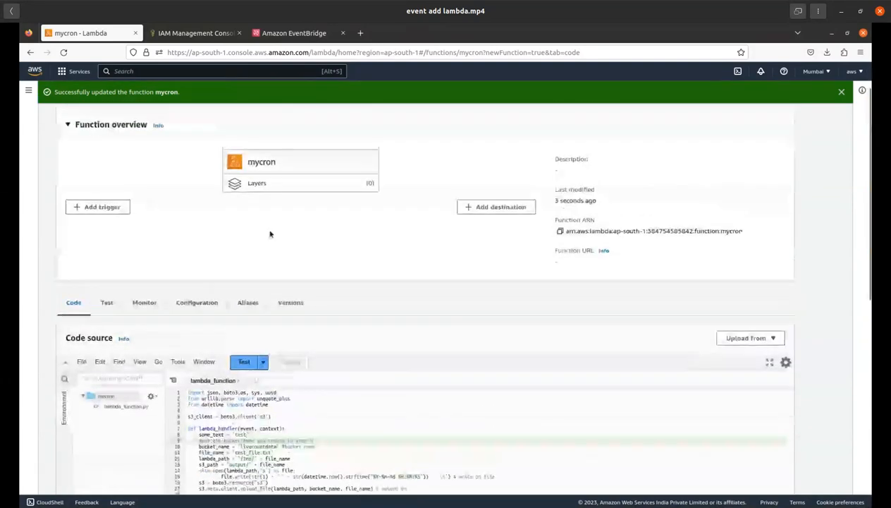
{"action": "left_click", "coordinate": [103, 208]}
{"action": "left_click", "coordinate": [145, 185]}
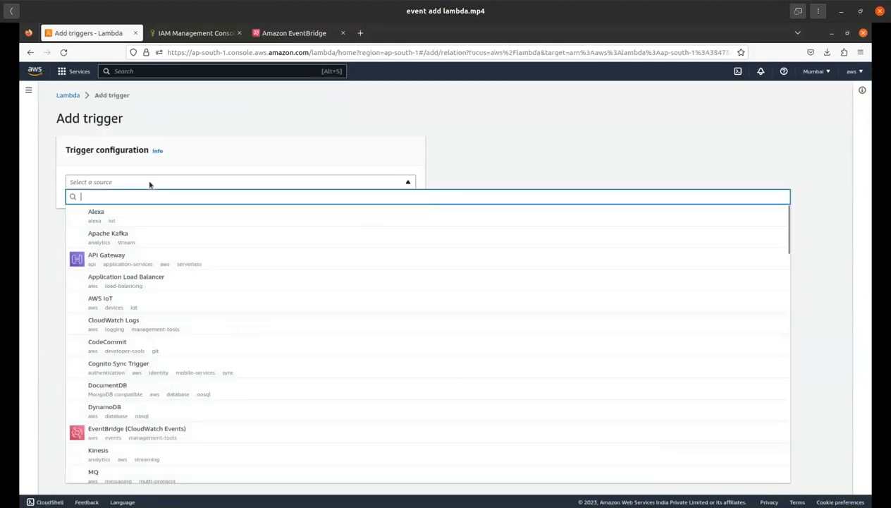
{"action": "left_click", "coordinate": [154, 433]}
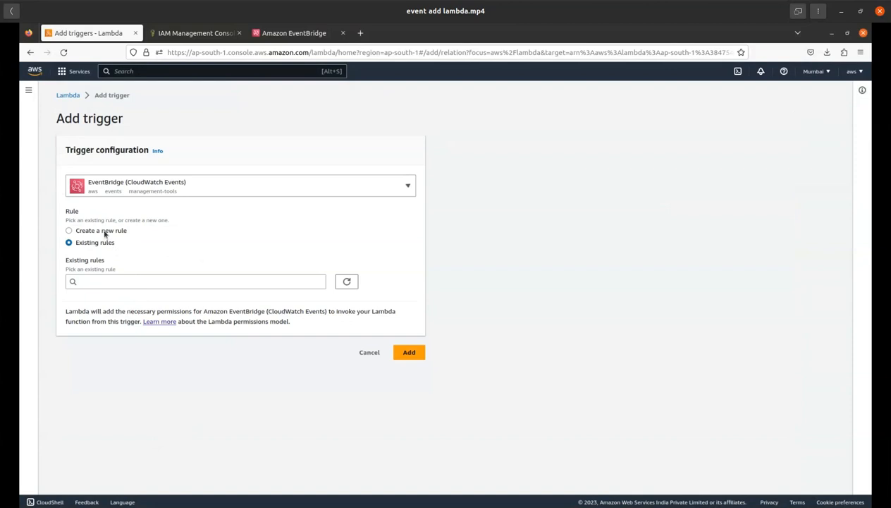
{"action": "left_click", "coordinate": [105, 234]}
{"action": "left_click", "coordinate": [122, 280]}
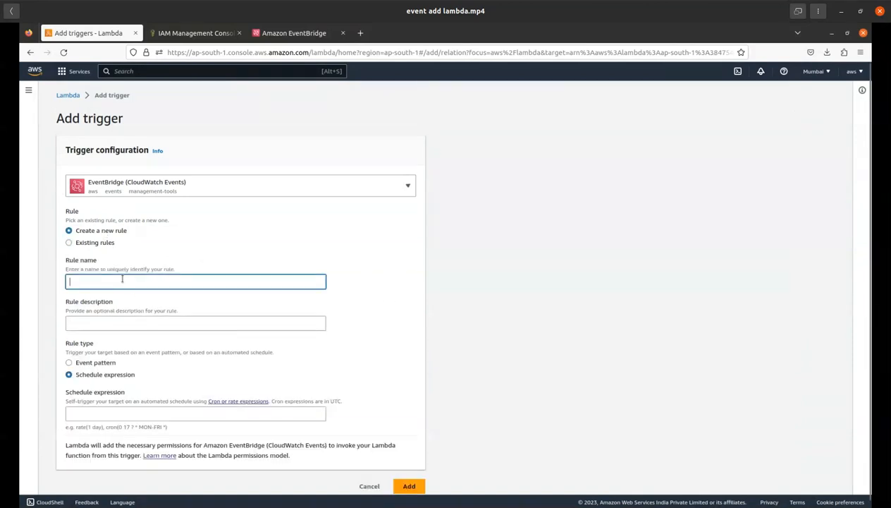
{"action": "type", "text": "1minjob"}
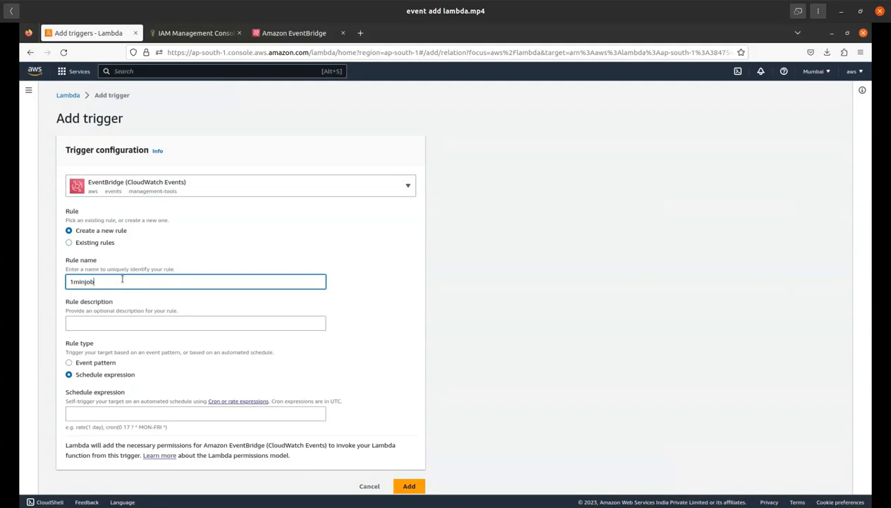
Step: Set the rule's schedule expression to rate(1 minutes) and try to add the trigger
{"action": "left_click", "coordinate": [91, 414]}
{"action": "type", "text": "rate(1 mi"}
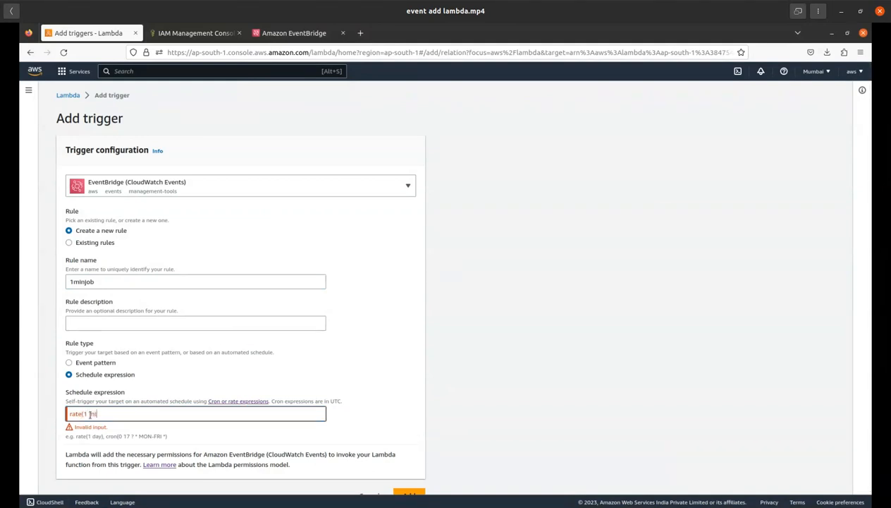
{"action": "type", "text": "nutes)"}
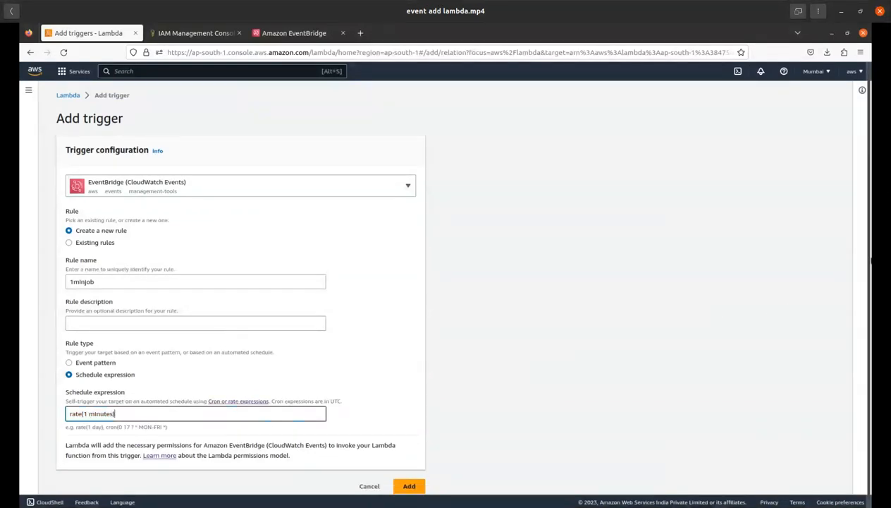
{"action": "scroll", "coordinate": [858, 338], "scroll_direction": "down", "scroll_amount": 1}
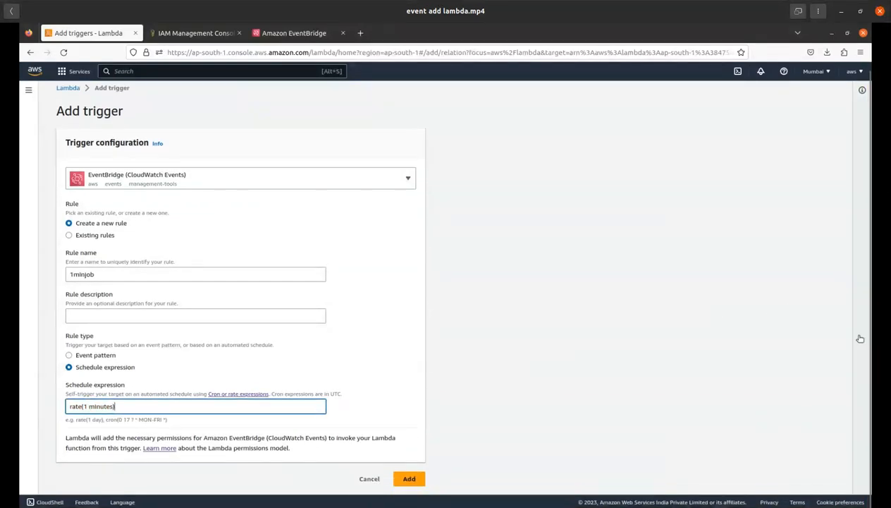
{"action": "left_click", "coordinate": [410, 480]}
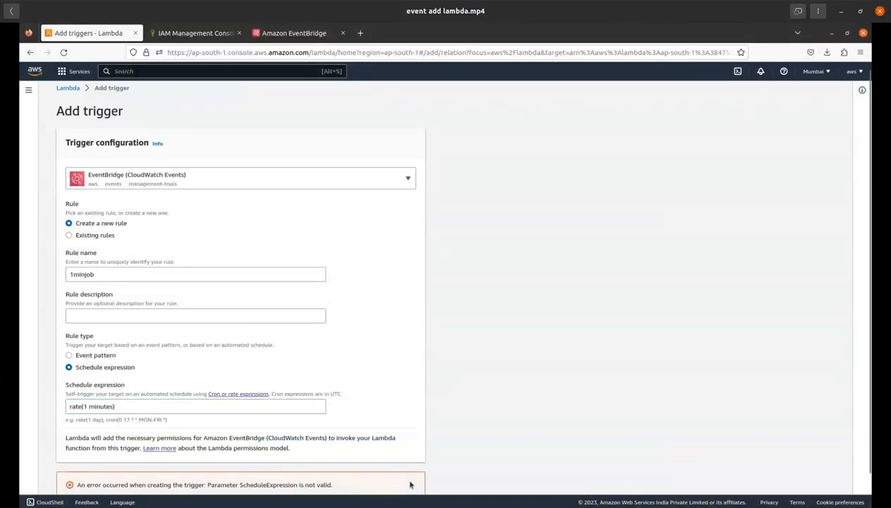
Step: Correct the schedule expression to rate(1 minute) and add the trigger to mycron
{"action": "left_click", "coordinate": [87, 406]}
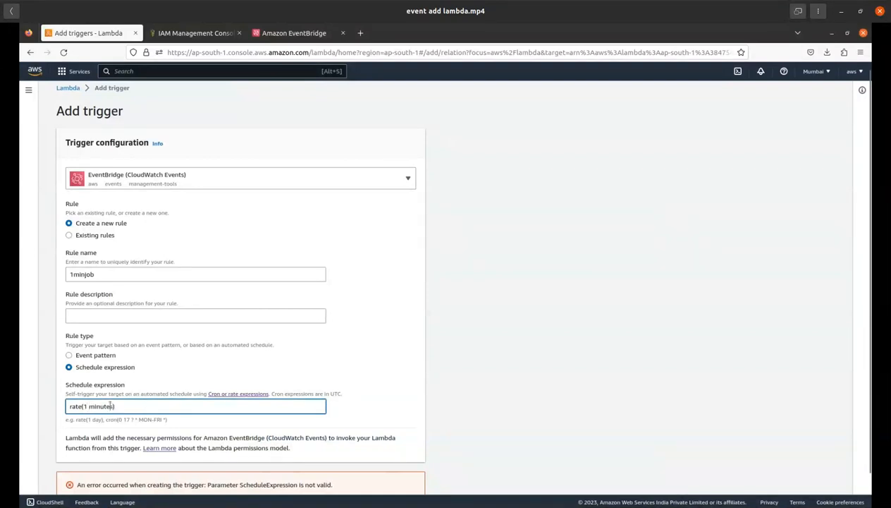
{"action": "key", "text": "BackSpace"}
{"action": "left_click", "coordinate": [861, 293]}
{"action": "scroll", "coordinate": [635, 338], "scroll_direction": "down", "scroll_amount": 1}
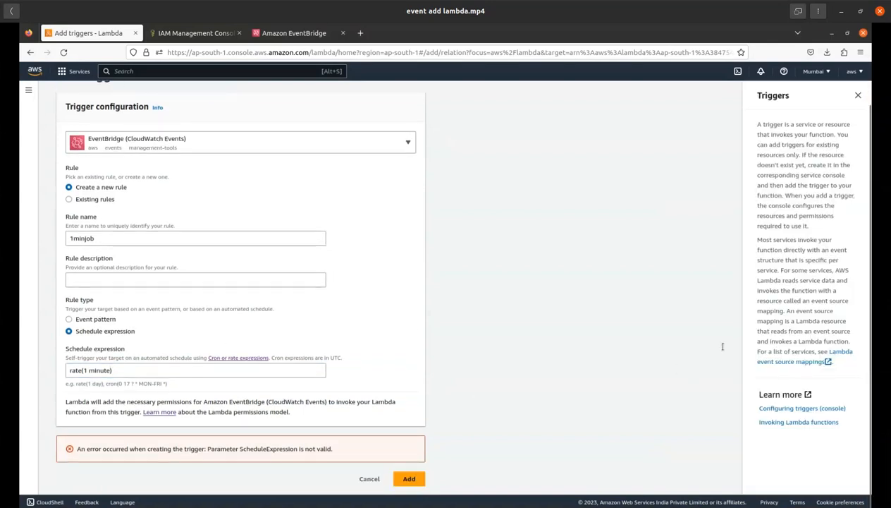
{"action": "left_click", "coordinate": [856, 96]}
{"action": "left_click", "coordinate": [409, 478]}
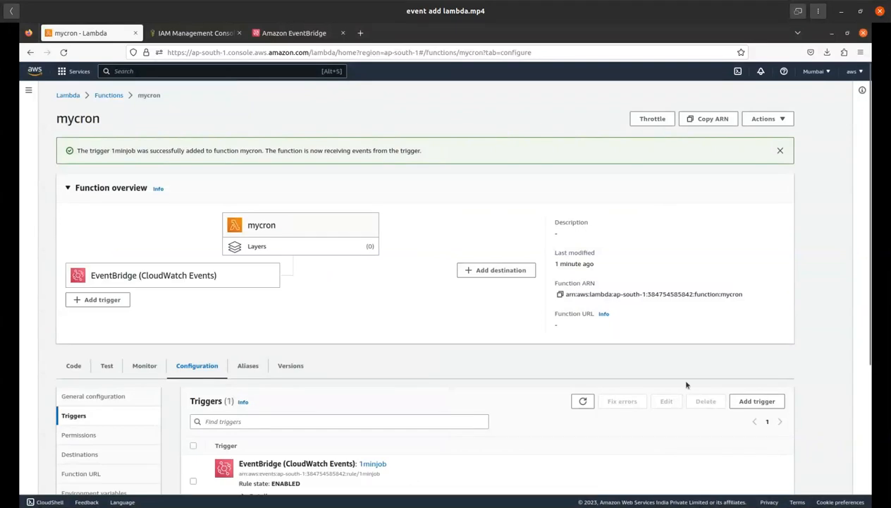
Step: Expand the details of the 1minjob trigger and check its schedule expression
{"action": "scroll", "coordinate": [863, 246], "scroll_direction": "down", "scroll_amount": 1}
{"action": "scroll", "coordinate": [862, 245], "scroll_direction": "down", "scroll_amount": 3}
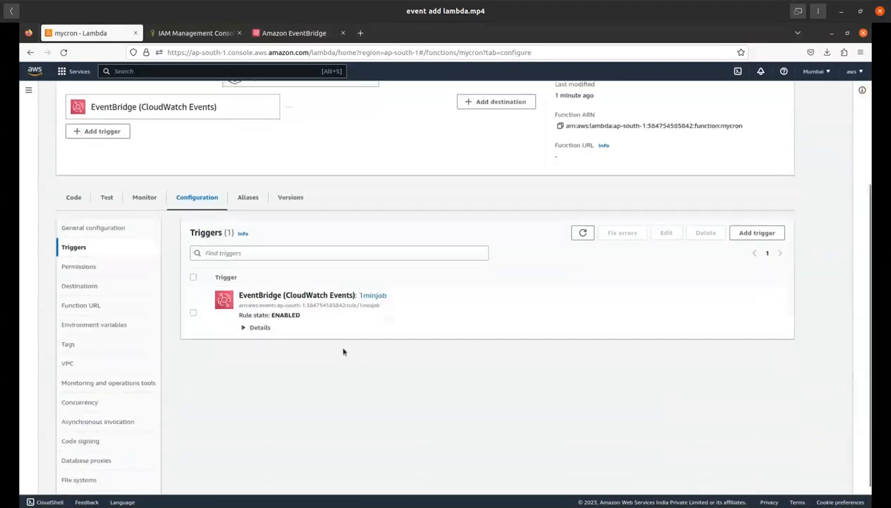
{"action": "left_click", "coordinate": [245, 328]}
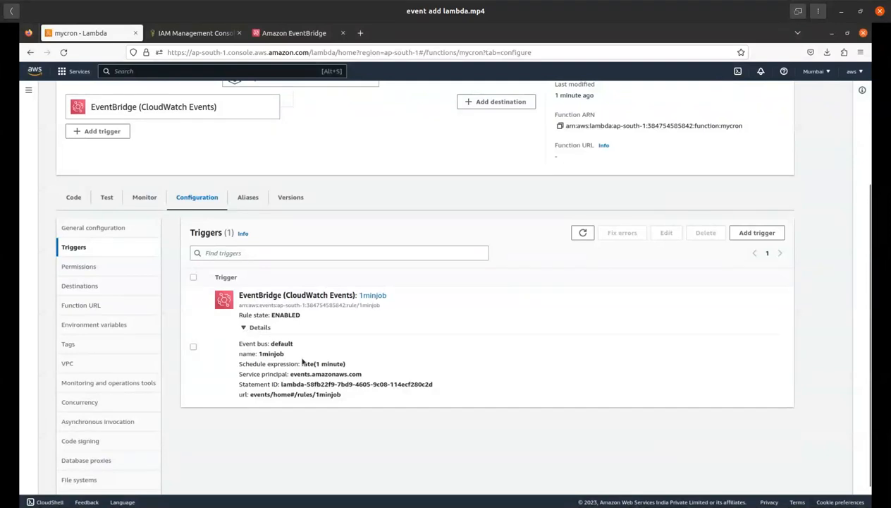
{"action": "left_click_drag", "start_coordinate": [302, 364], "coordinate": [345, 366]}
{"action": "left_click", "coordinate": [406, 345]}
{"action": "left_click_drag", "start_coordinate": [870, 246], "coordinate": [859, 149]}
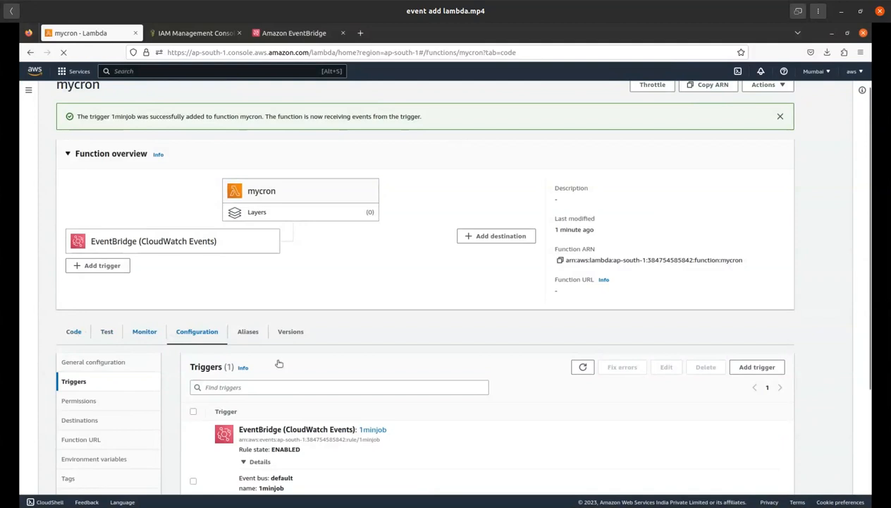
Step: Review the mycron function's code, checking the some_text assignment and the bucket name it uploads to
{"action": "left_click", "coordinate": [79, 332]}
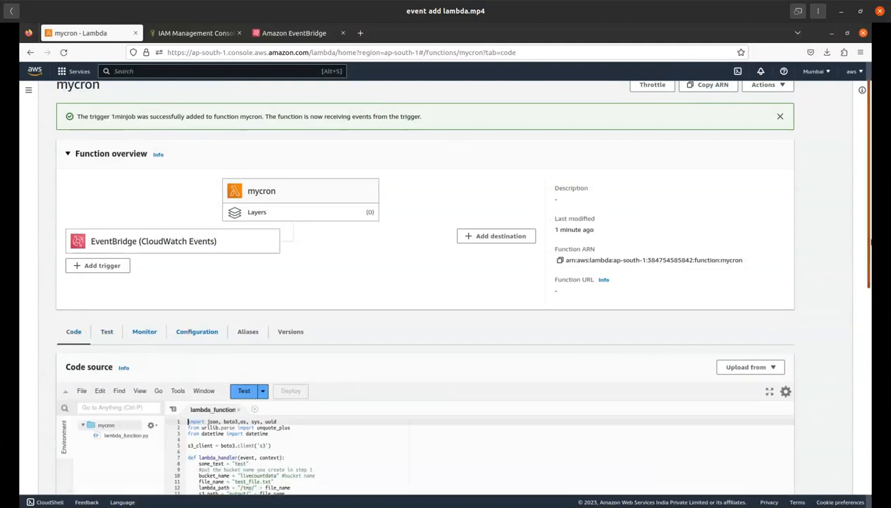
{"action": "scroll", "coordinate": [452, 317], "scroll_direction": "down", "scroll_amount": 5}
{"action": "left_click_drag", "start_coordinate": [290, 380], "coordinate": [189, 351]}
{"action": "left_click_drag", "start_coordinate": [254, 340], "coordinate": [219, 291]}
{"action": "left_click", "coordinate": [341, 294]}
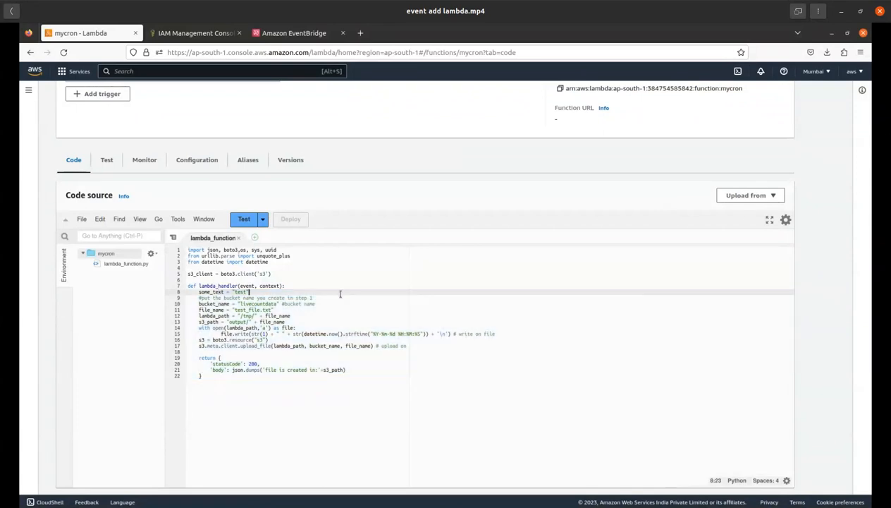
{"action": "left_click_drag", "start_coordinate": [277, 303], "coordinate": [240, 304]}
{"action": "left_click", "coordinate": [388, 280]}
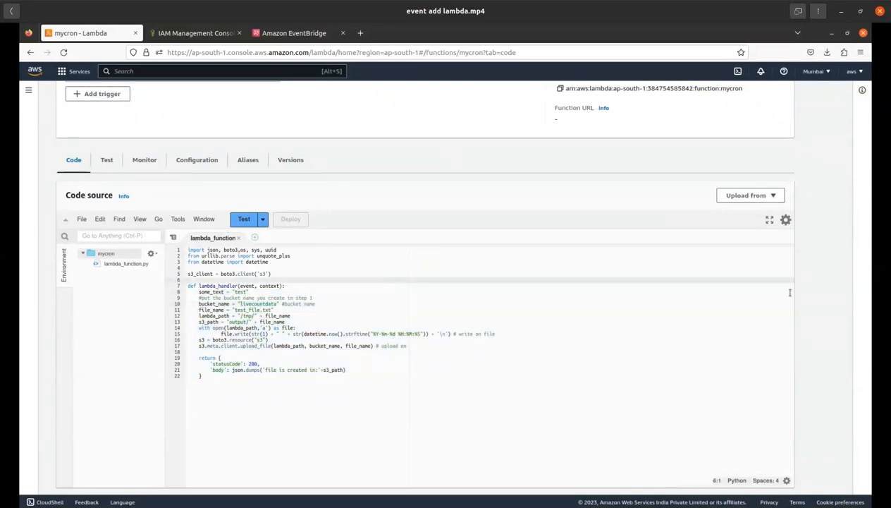
Step: Go to the S3 service, open the livecountdata bucket and download its test_file.txt object
{"action": "scroll", "coordinate": [90, 127], "scroll_direction": "up", "scroll_amount": 5}
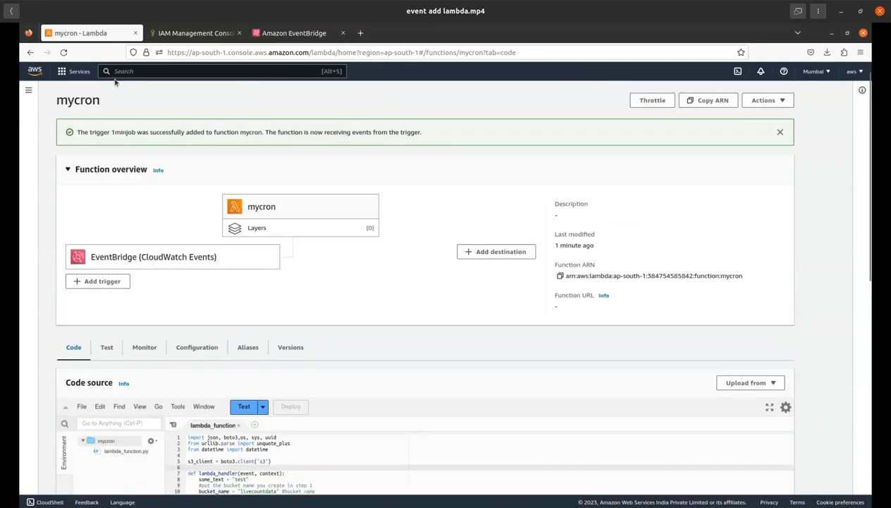
{"action": "type", "text": "s3"}
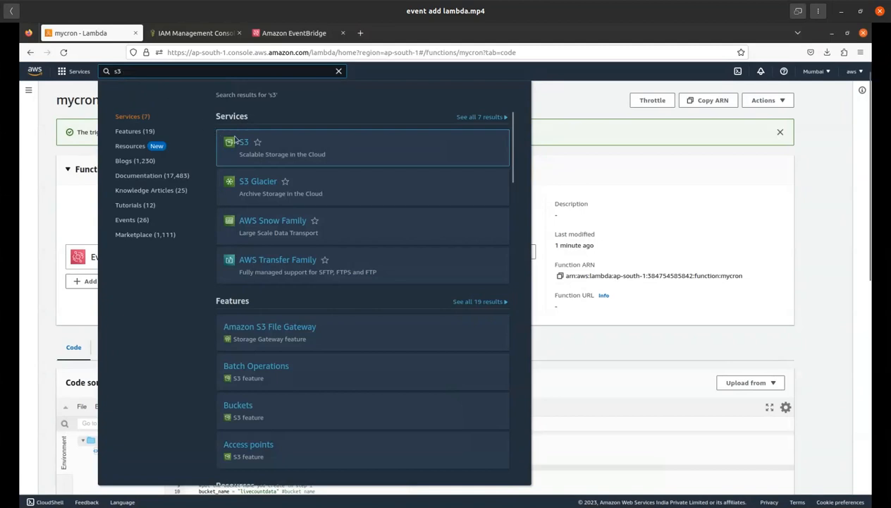
{"action": "left_click", "coordinate": [388, 182]}
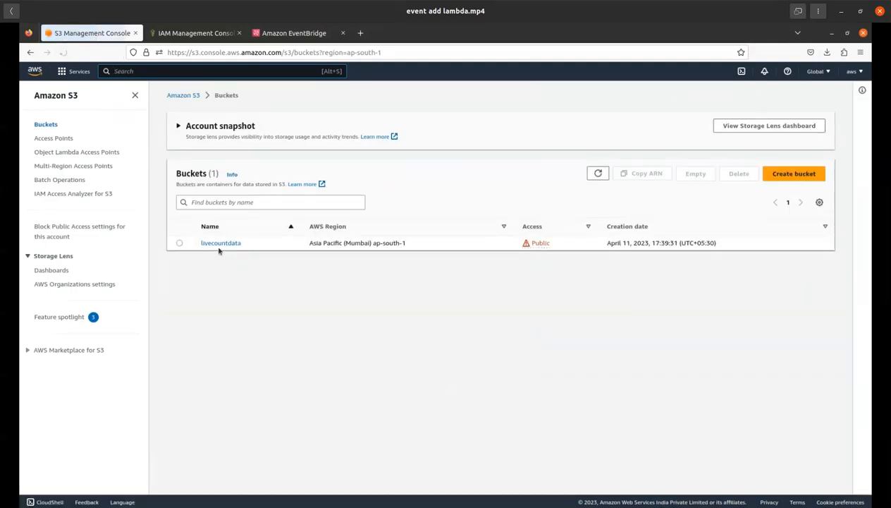
{"action": "left_click", "coordinate": [233, 244]}
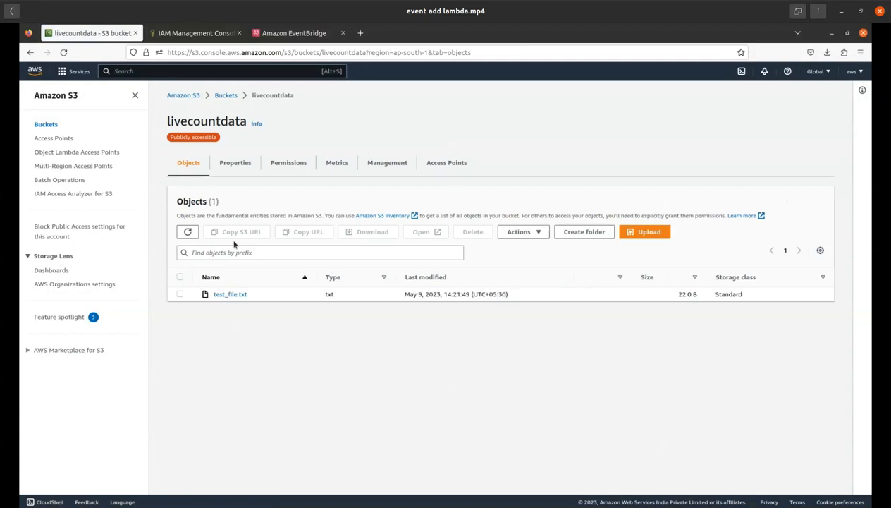
{"action": "left_click", "coordinate": [232, 295]}
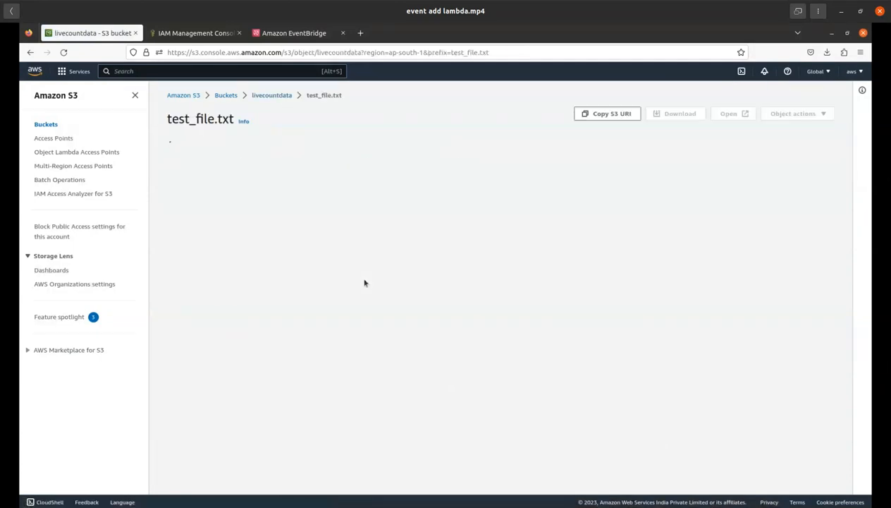
{"action": "left_click", "coordinate": [677, 114]}
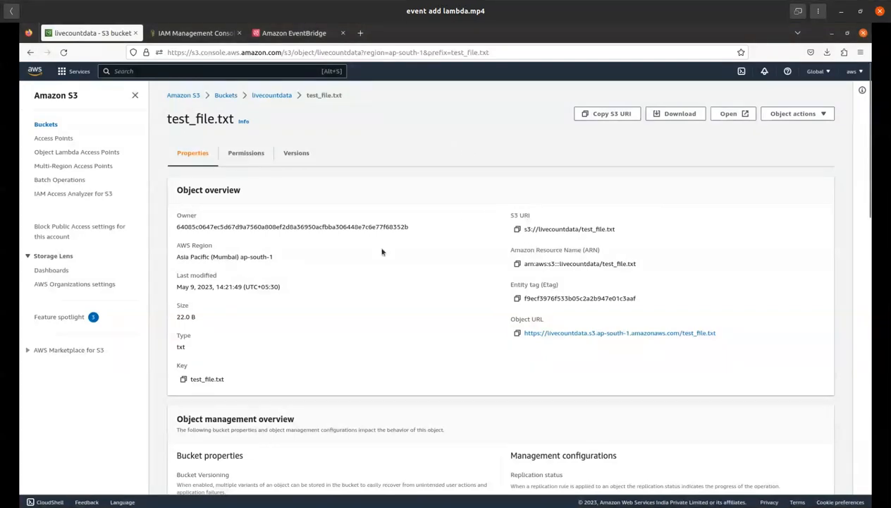
Step: Return to the livecountdata bucket, reload its object list and check the last modified time of test_file.txt
{"action": "left_click", "coordinate": [278, 95]}
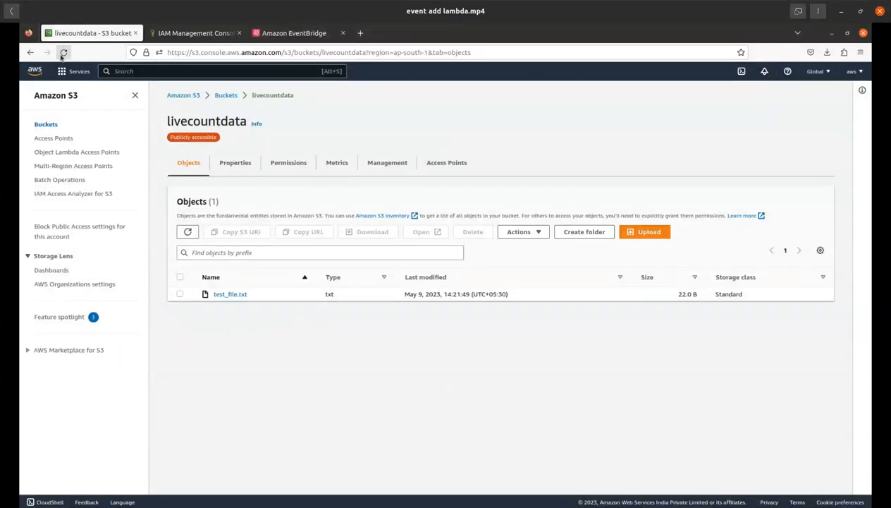
{"action": "left_click", "coordinate": [62, 54]}
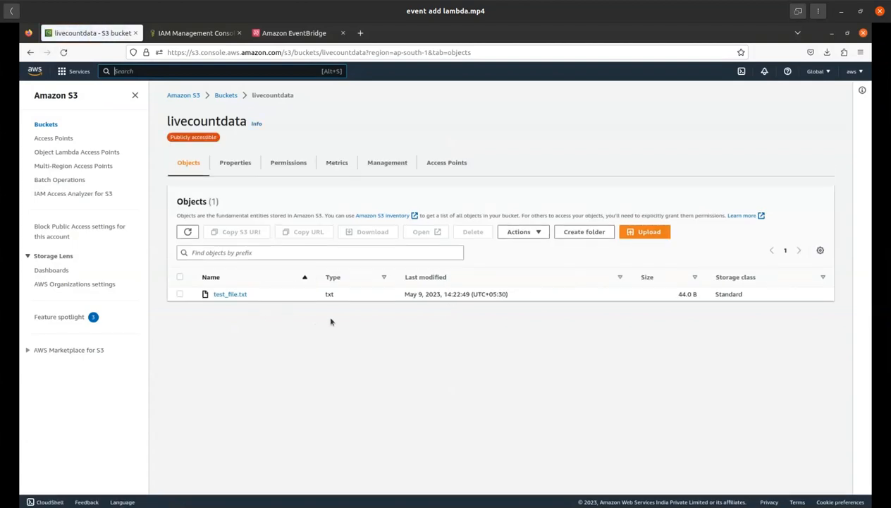
{"action": "left_click_drag", "start_coordinate": [444, 294], "coordinate": [468, 296]}
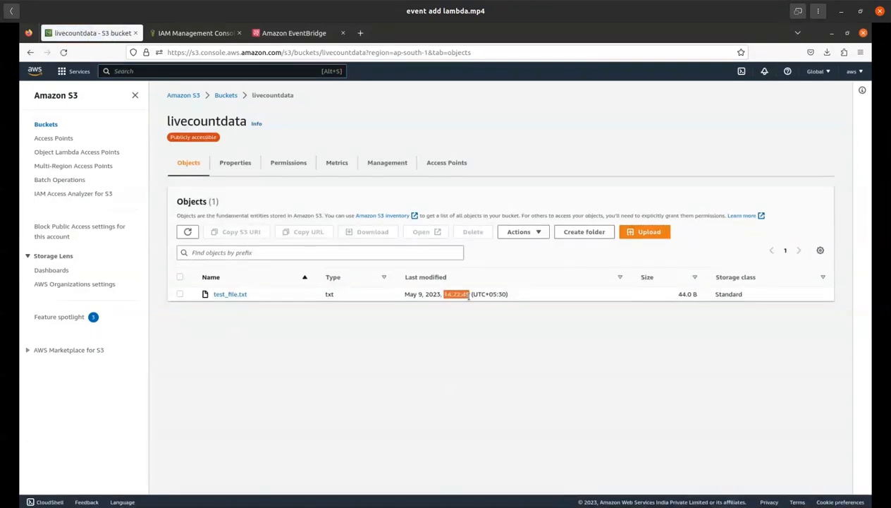
{"action": "left_click", "coordinate": [414, 335]}
Step: Reload the livecountdata object list again and open the details of test_file.txt
{"action": "left_click", "coordinate": [63, 52]}
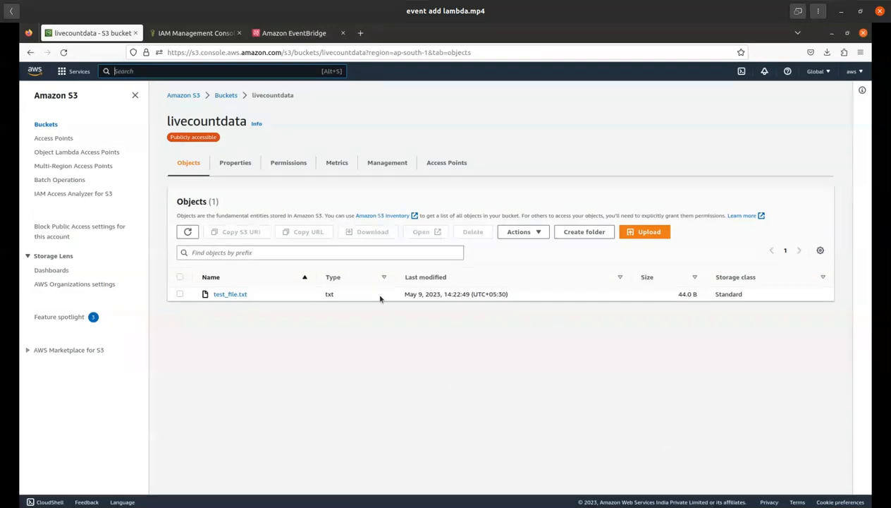
{"action": "left_click", "coordinate": [239, 295]}
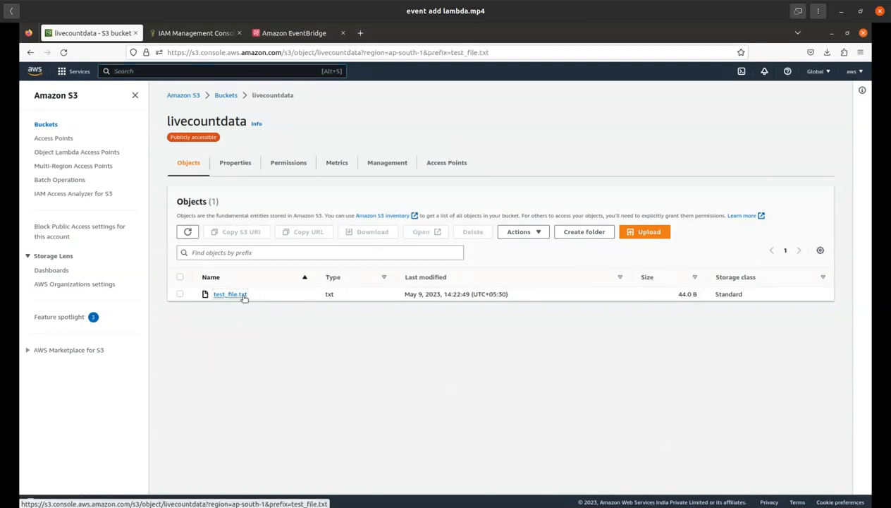